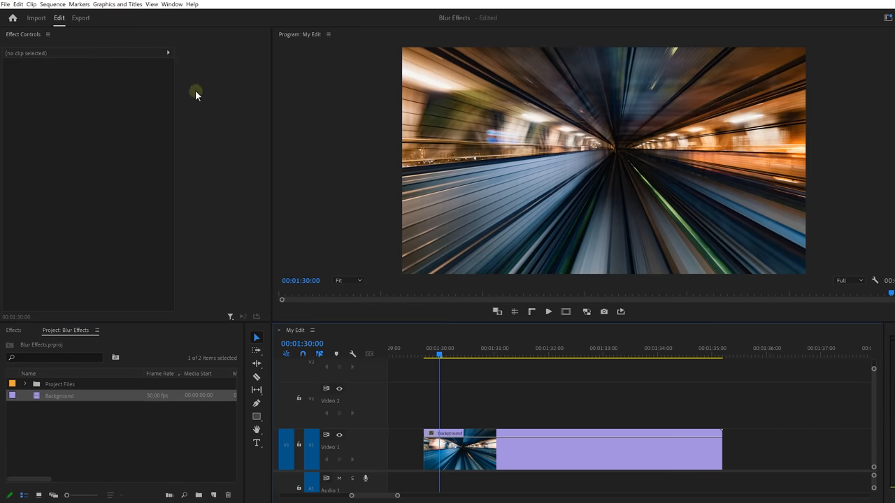
- From Window > Essential Graphics, draw a stroke-only rectangle and round its corners to about 85
left_click(172, 5)
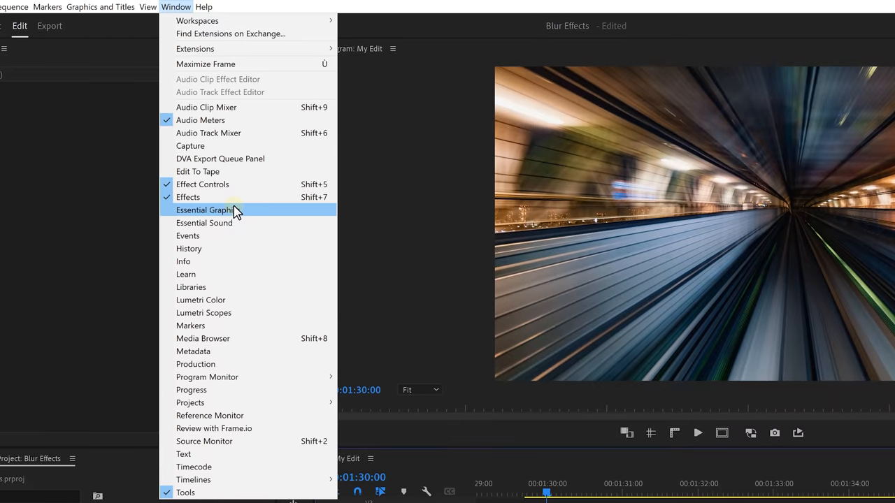
left_click(236, 212)
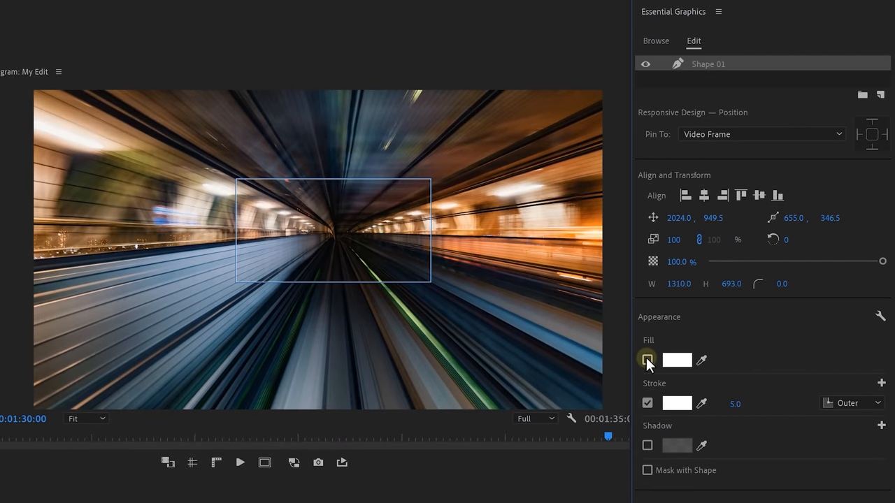
left_click_drag(735, 404, 769, 405)
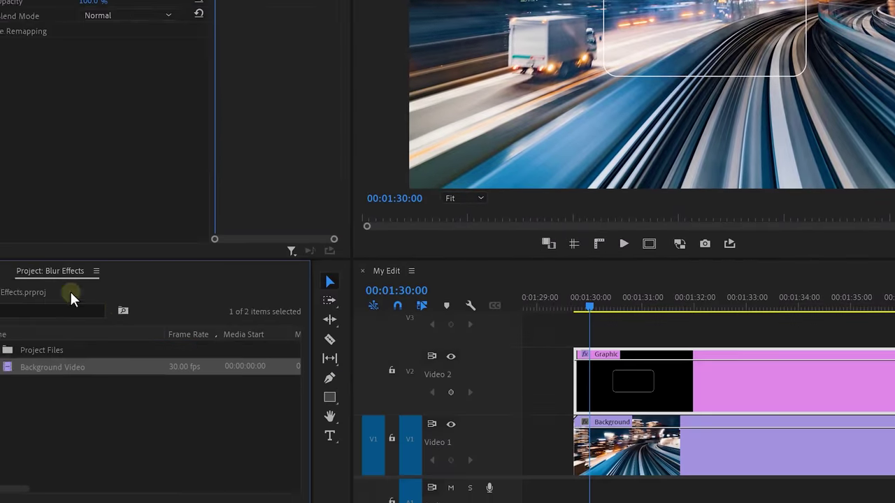
- Drag Gaussian Blur from Effects into the graphic's layer list and raise Blurriness heavily
left_click(2, 273)
left_click(72, 402)
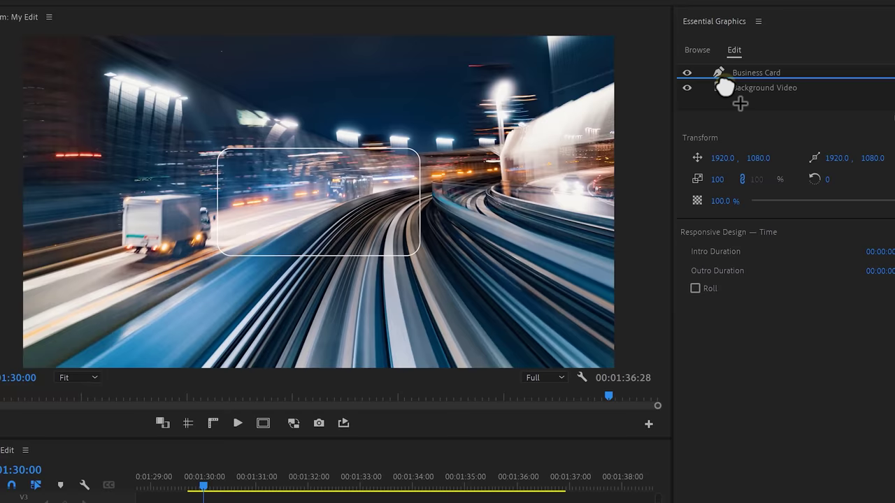
left_click_drag(739, 104, 739, 103)
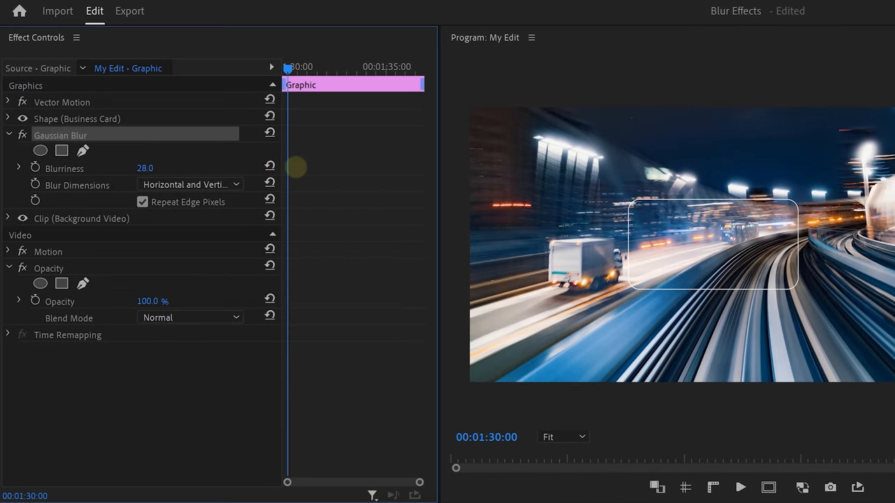
left_click_drag(296, 166, 284, 167)
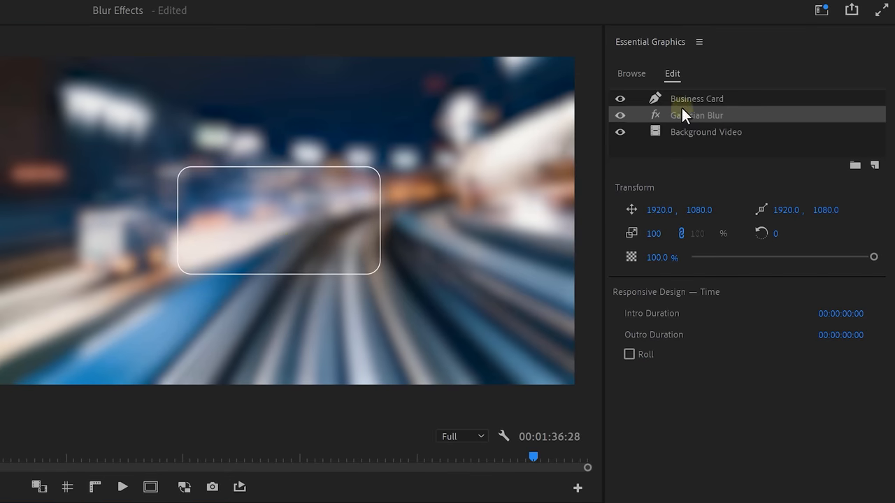
- On the Business Card layer enable Fill and Mask with Shape so the blur stays inside the card
left_click(695, 100)
scroll(690, 183, "down", 5)
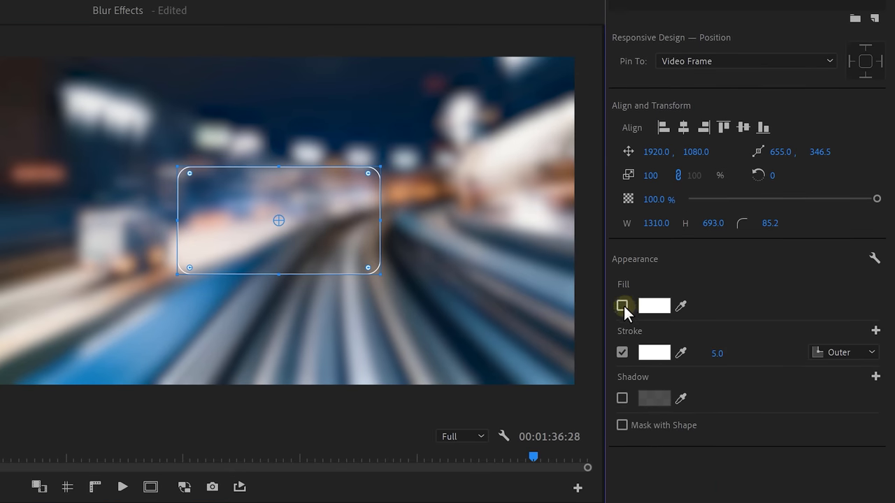
left_click(622, 305)
left_click(622, 425)
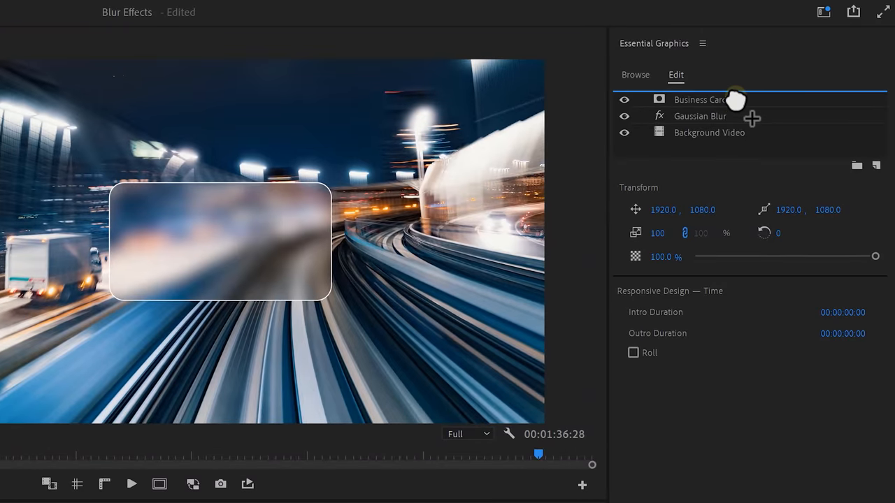
- Add the Premiere Basics logo PNG to the graphic with a Ramp effect layer above it
left_click_drag(736, 100, 736, 101)
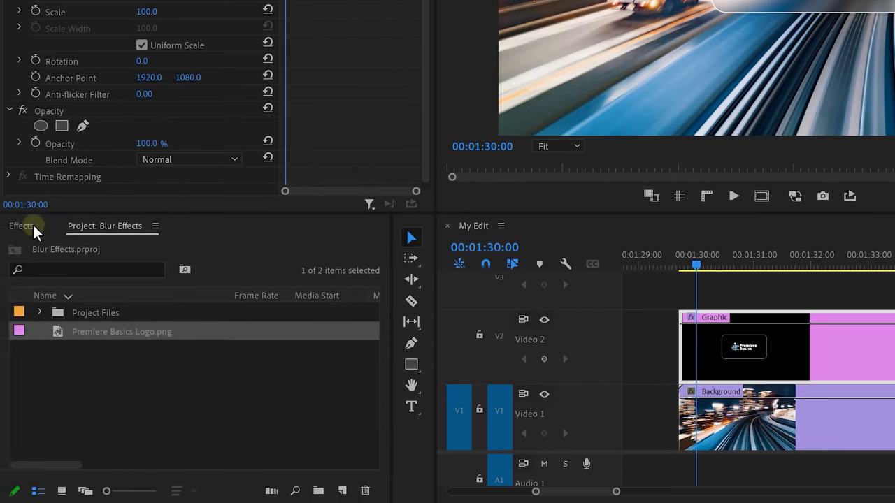
left_click(23, 226)
left_click_drag(59, 358, 654, 238)
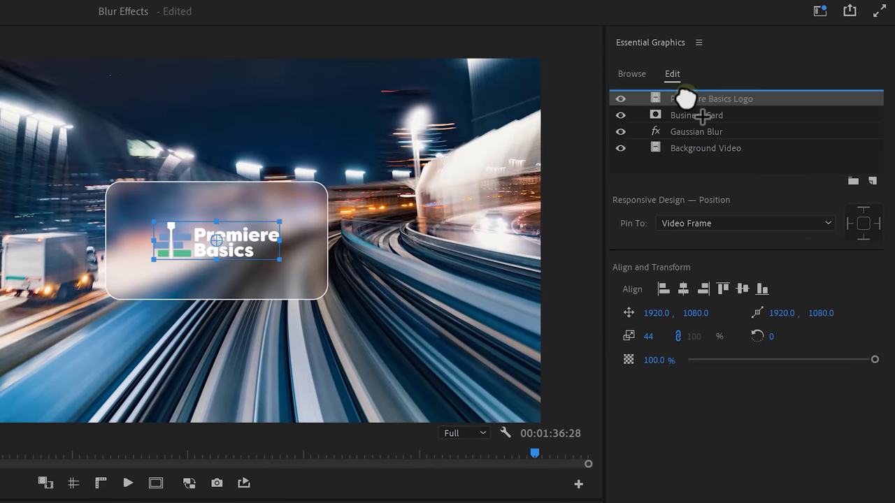
left_click_drag(685, 98, 687, 100)
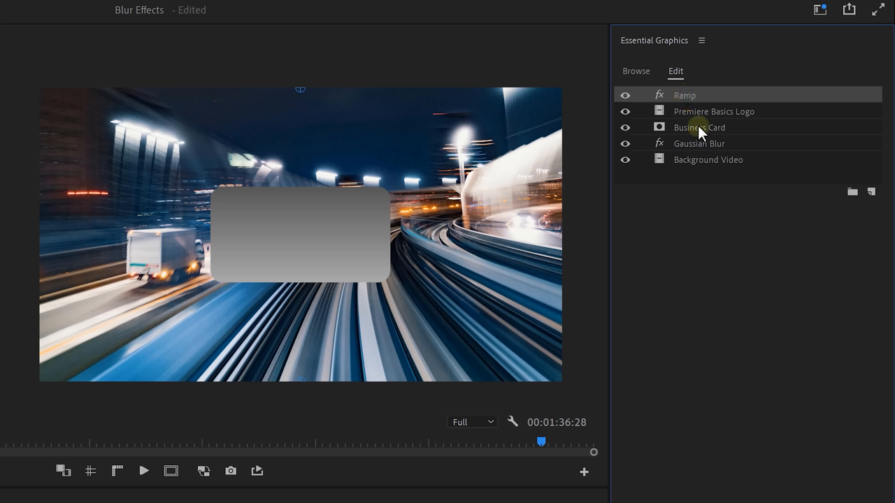
- Select the logo and Ramp together and group them as Premiere Basics Logo
left_click(710, 114, "shift")
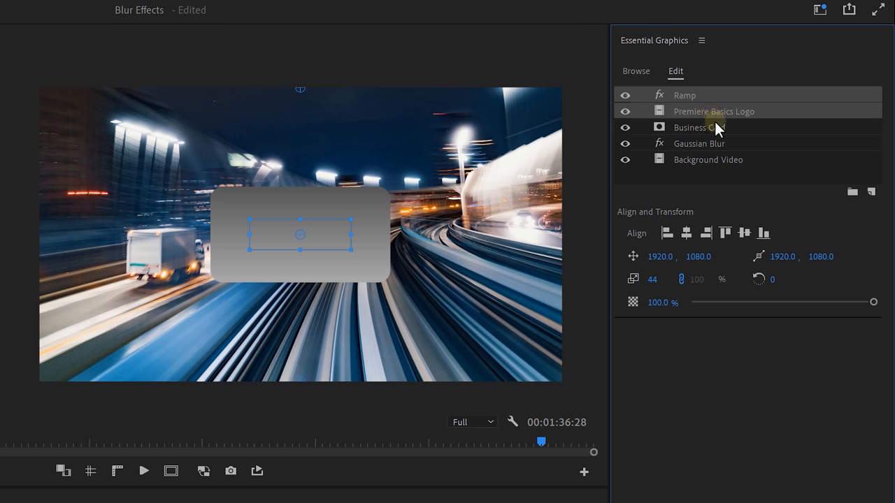
left_click(852, 193)
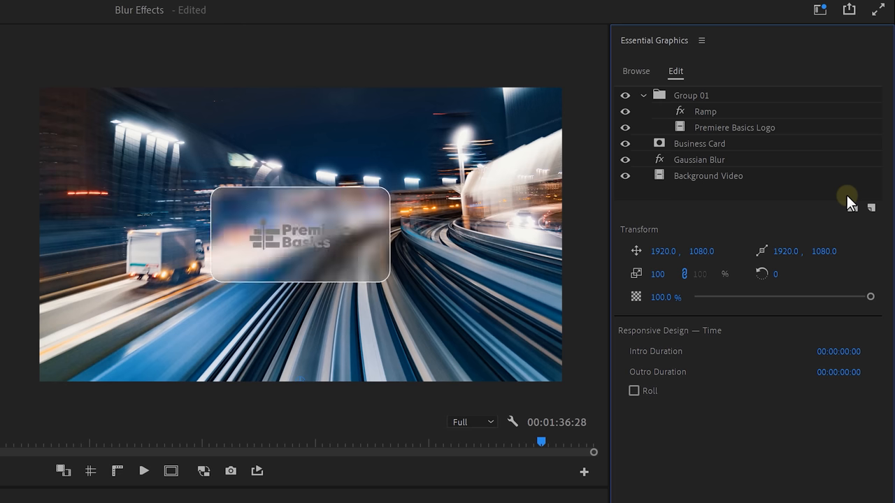
left_click(724, 109)
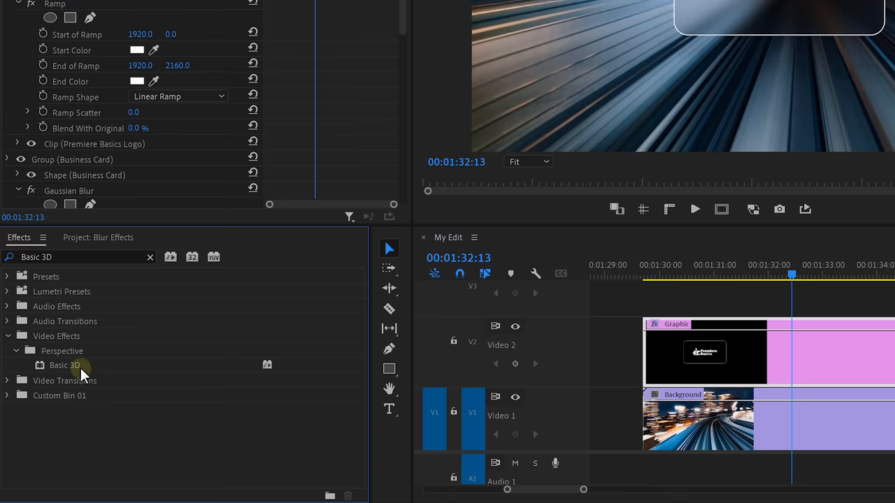
- Add Basic 3D atop the graphic, set Swivel to 180° and keyframe it across the flip
left_click_drag(84, 366, 248, 404)
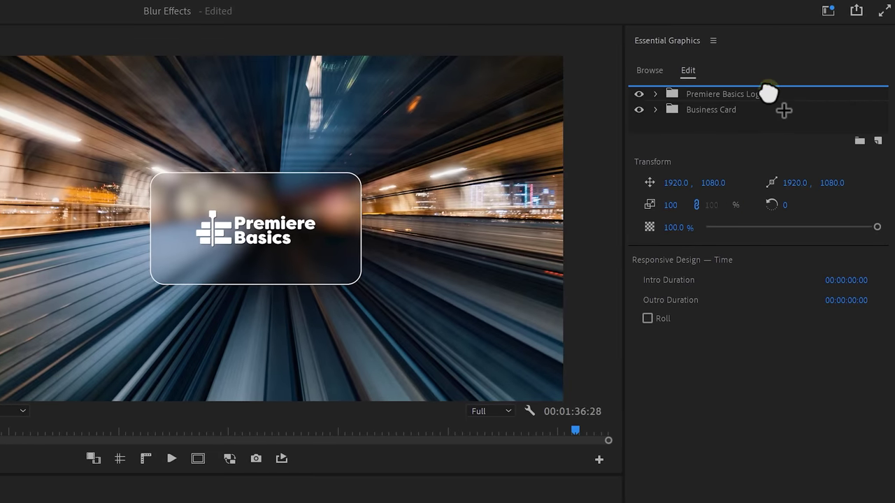
left_click_drag(768, 93, 767, 91)
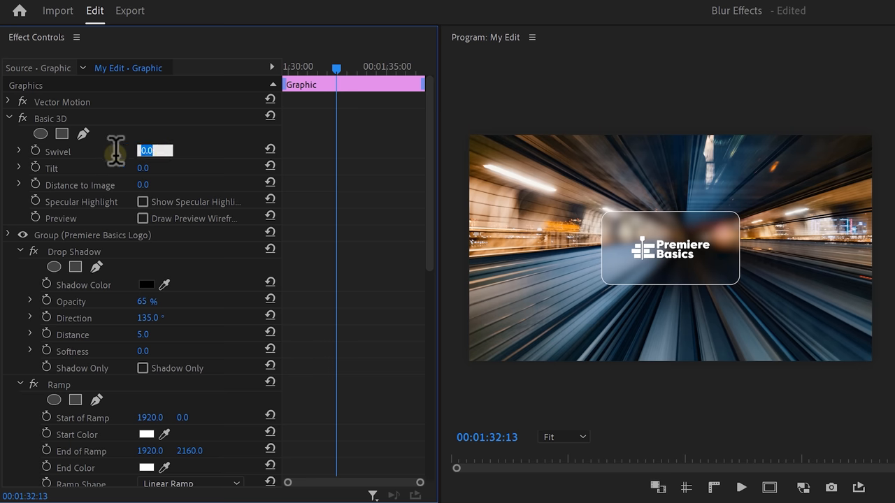
type("180")
key("Return")
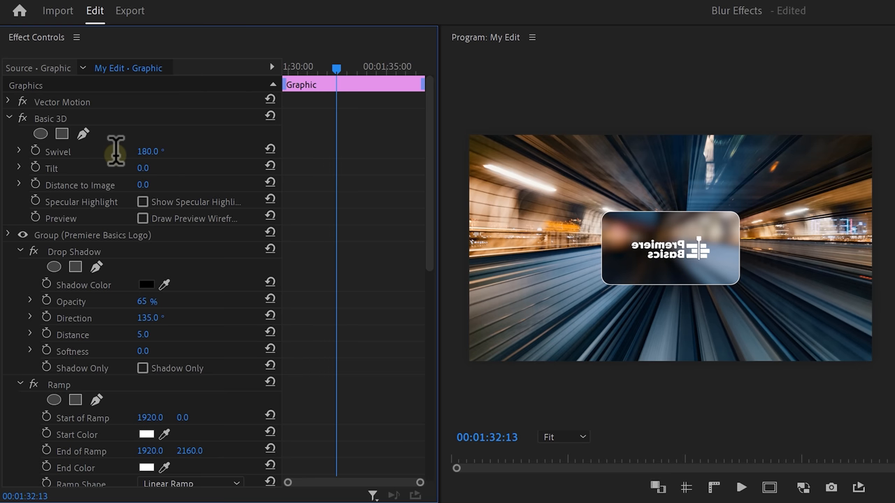
left_click(36, 149)
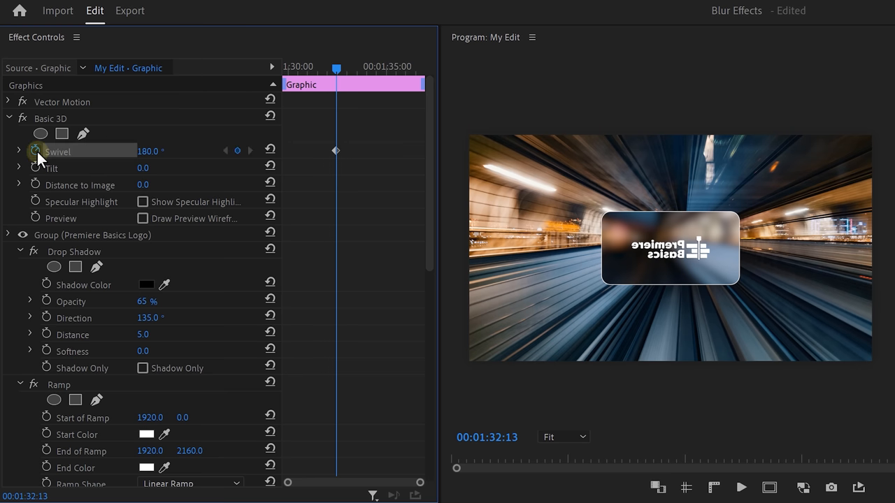
left_click_drag(336, 68, 344, 68)
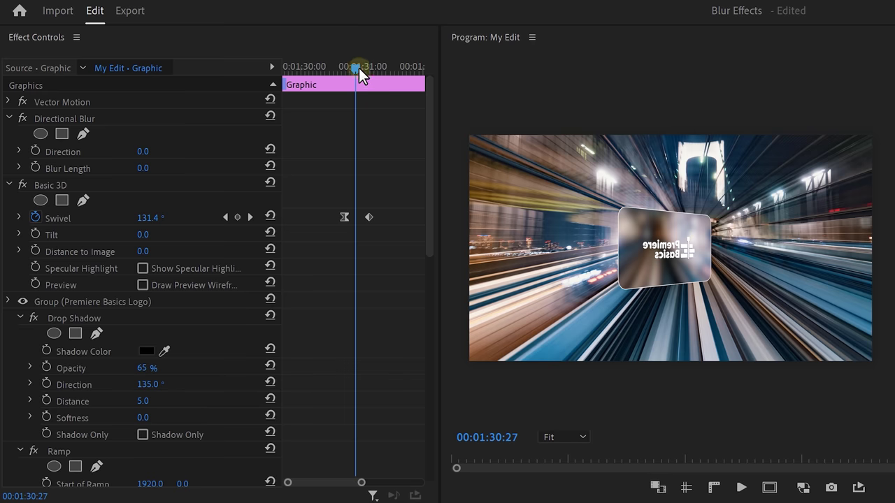
- Set Directional Blur to 90° at the flip's middle and keyframe its Blur Length around the flip
mouse_move(359, 68)
left_mouse_down()
mouse_move(349, 69)
mouse_move(362, 67)
left_mouse_up()
type("90")
key("Tab")
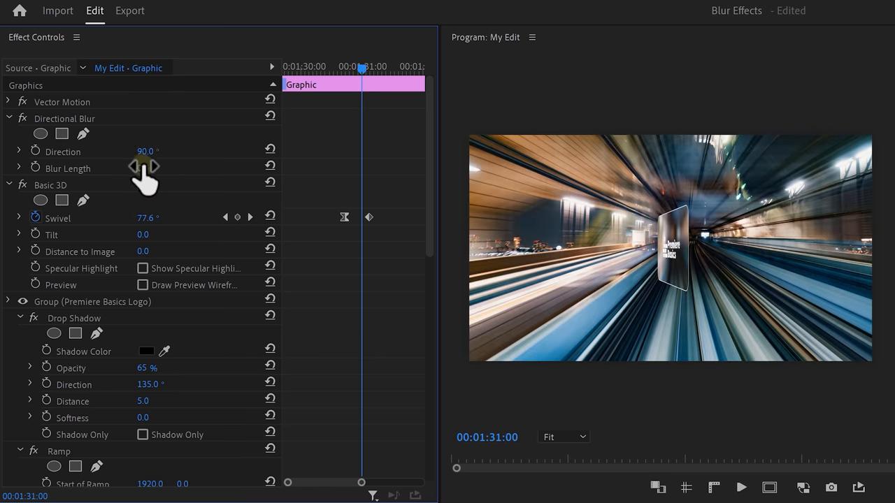
type("140")
key("Return")
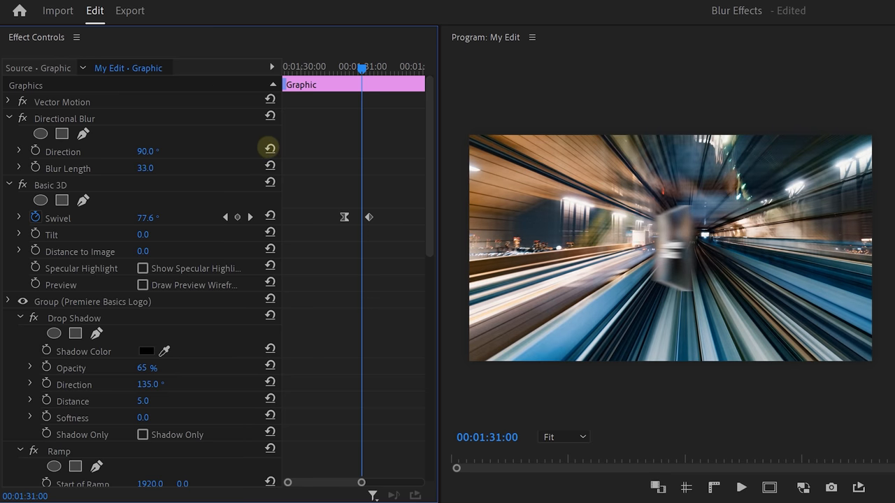
left_click_drag(360, 67, 345, 70)
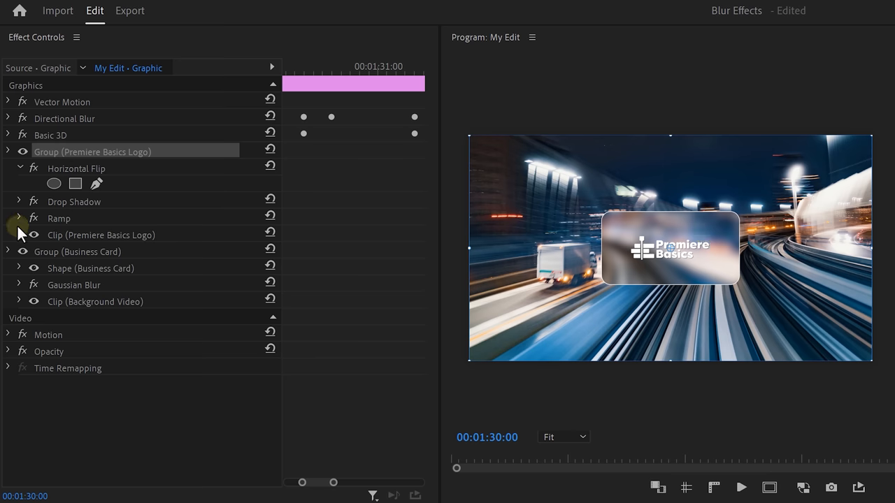
- Keyframe the logo clip's Opacity at 0 then 100 on adjacent frames mid-flip
left_click(19, 235)
left_click(66, 335)
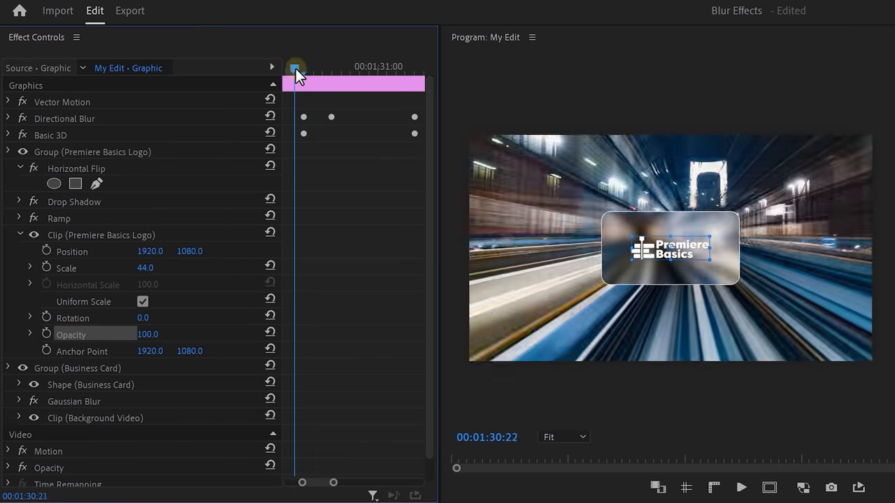
left_click_drag(295, 72, 334, 72)
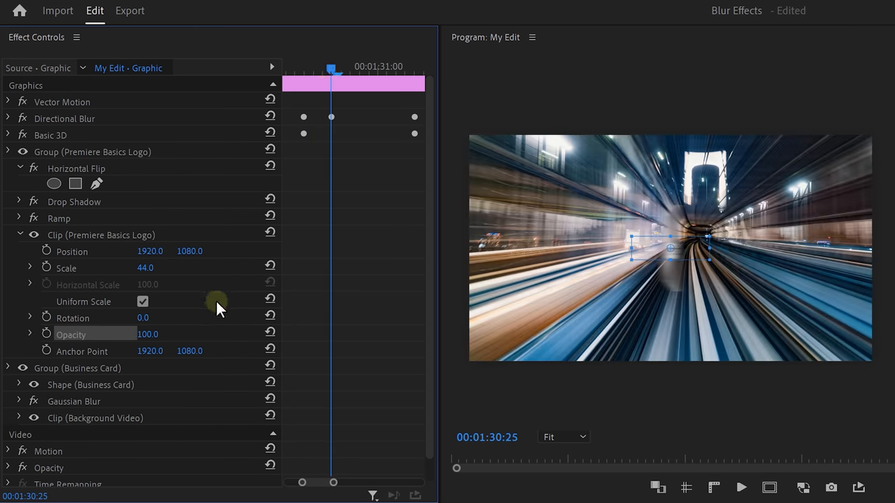
type("0")
key("Return")
left_click_drag(332, 69, 328, 69)
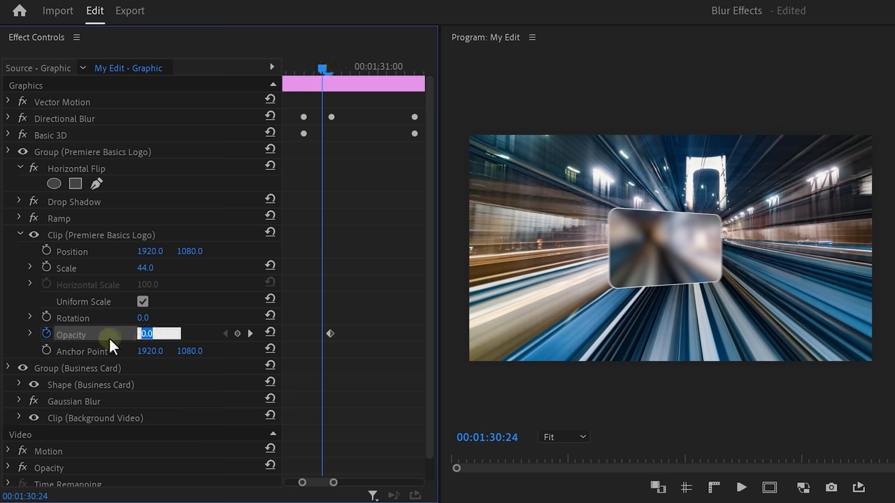
type("100")
key("Return")
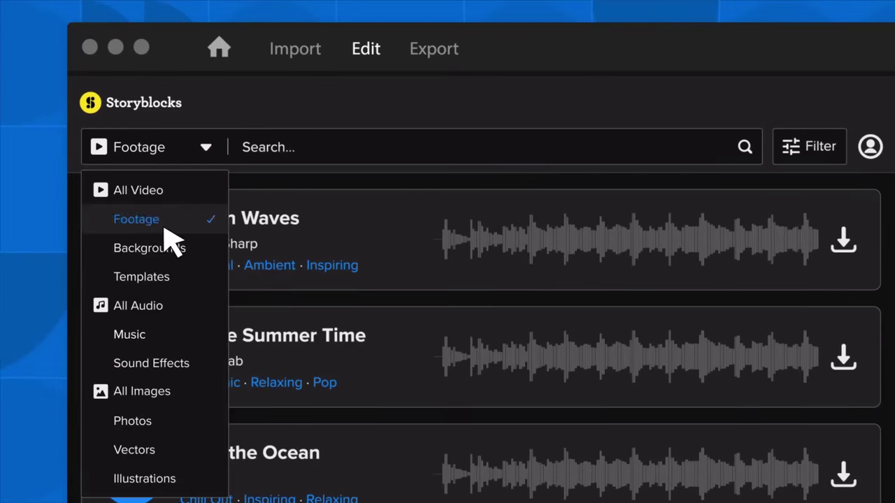
left_click(165, 233)
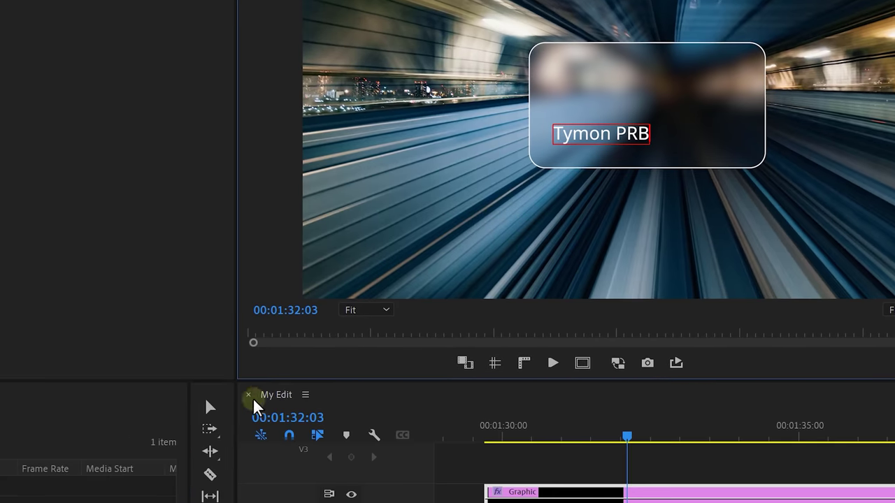
- Finish the Tymon PRB title, apply Crop to it and keyframe its Position Y to slide in
left_click(252, 397)
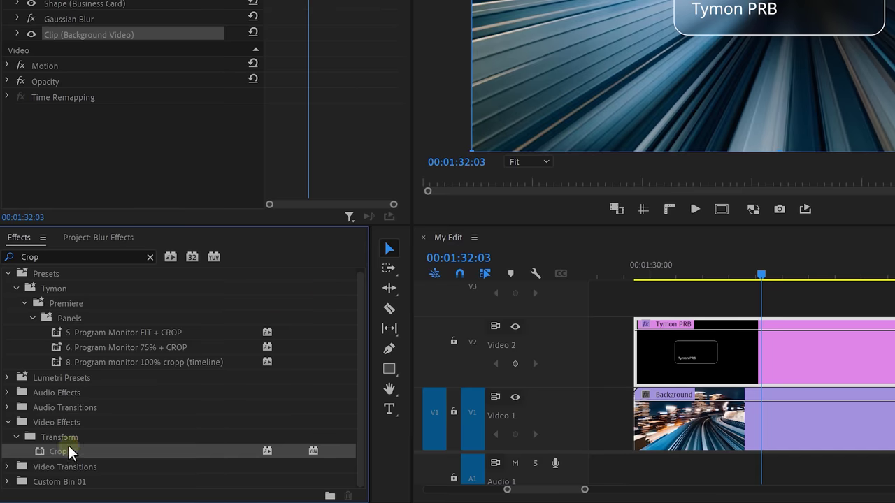
mouse_move(68, 445)
left_mouse_down()
mouse_move(696, 189)
mouse_move(704, 93)
left_mouse_up()
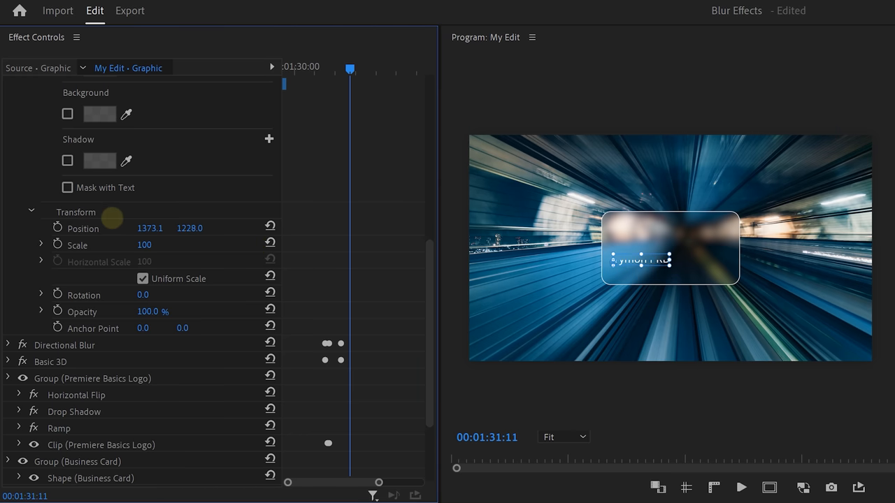
left_click_drag(318, 70, 341, 68)
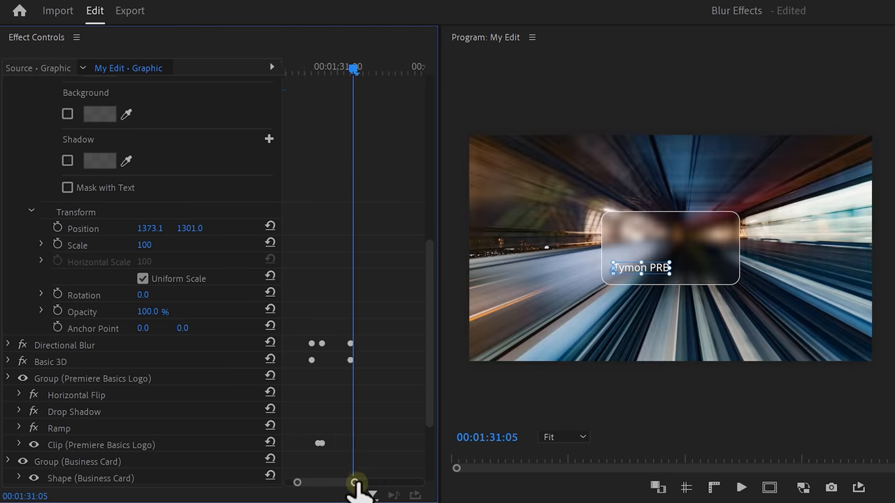
left_click(59, 227)
left_click_drag(353, 66, 312, 66)
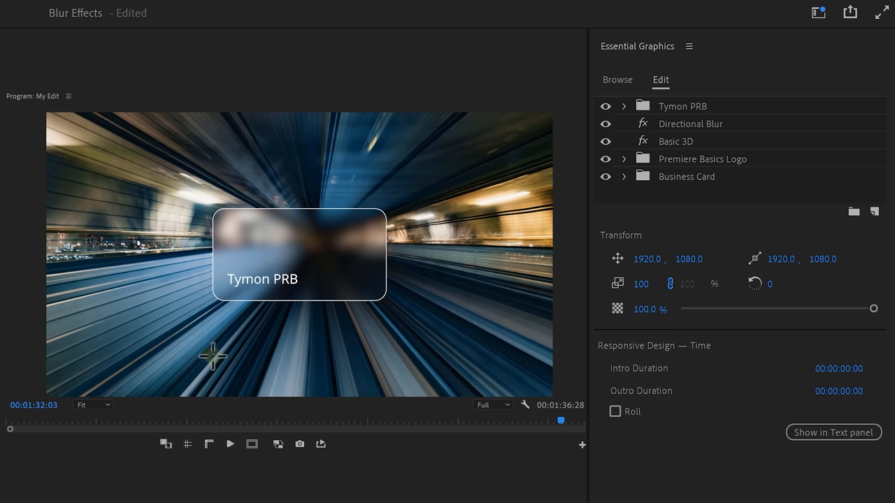
- Draw an outline rectangle around Tymon PRB and keyframe a pen Mask Path revealing it frame by frame
left_click_drag(235, 279, 305, 292)
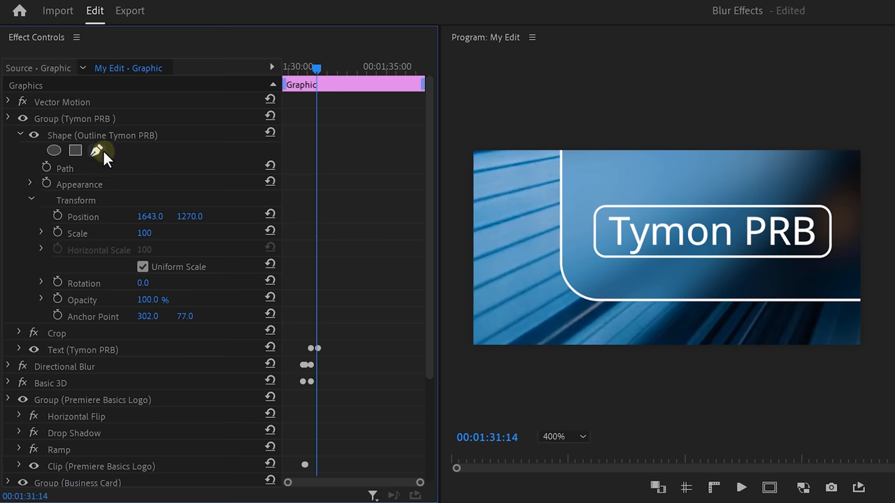
left_click(97, 152)
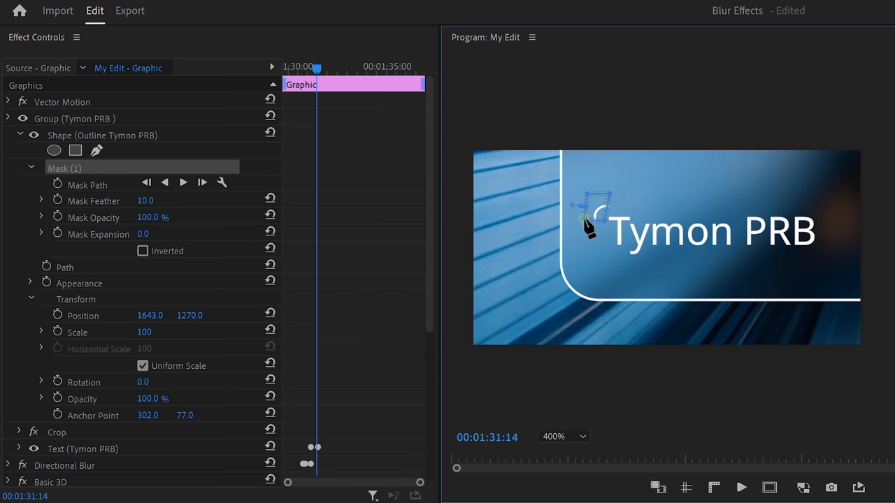
left_click_drag(325, 66, 318, 66)
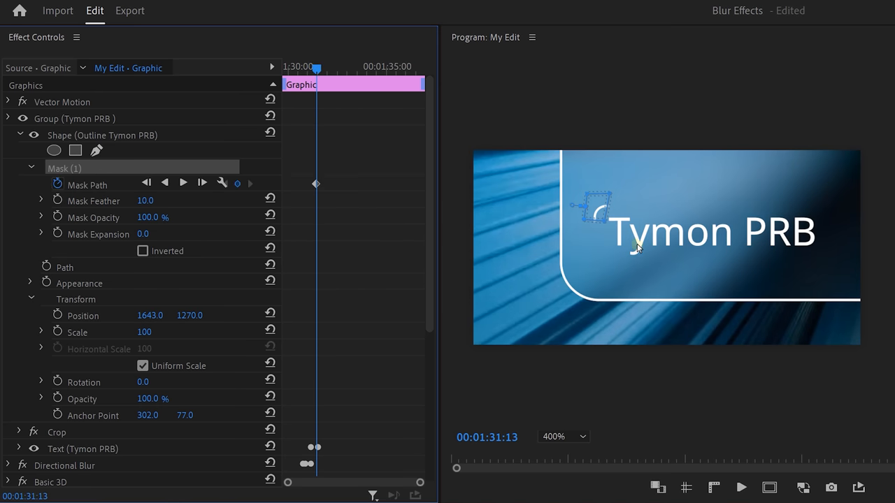
key("Right")
key("Right")
key("Right")
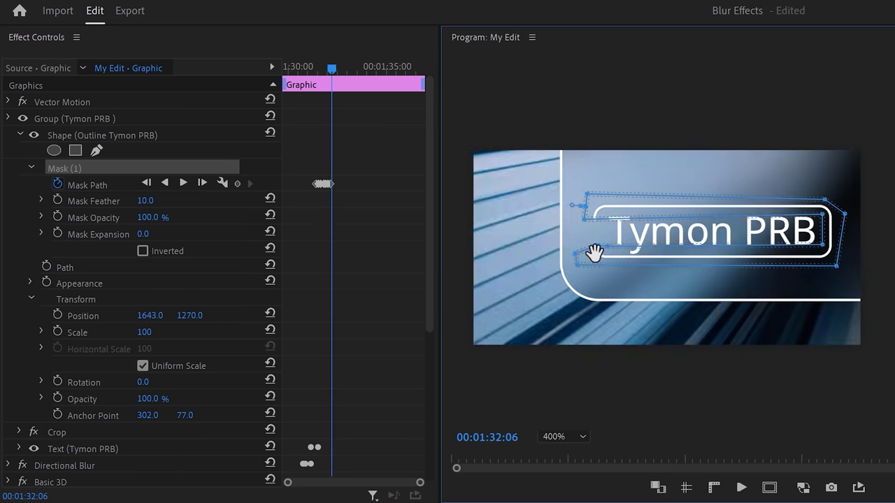
key("Right")
key("Right")
key("Right")
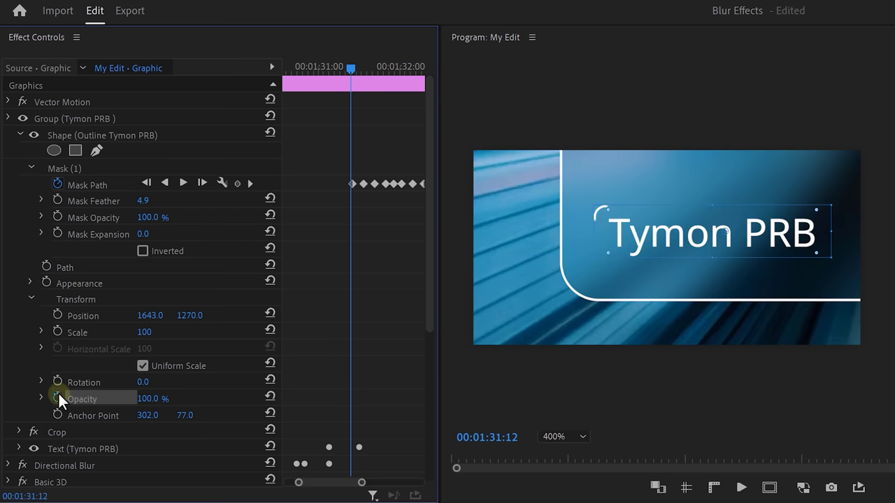
- Keyframe the outline shape's Opacity so it fades in a few frames earlier
left_click(58, 397)
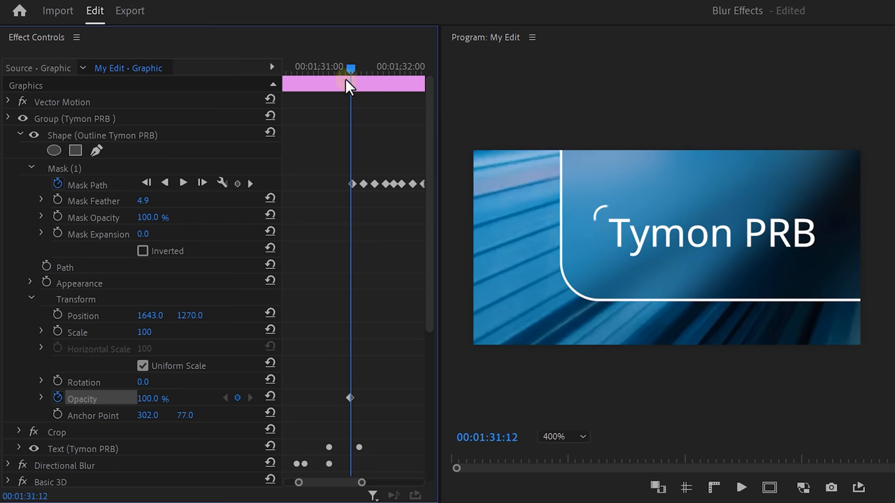
left_click_drag(350, 69, 336, 72)
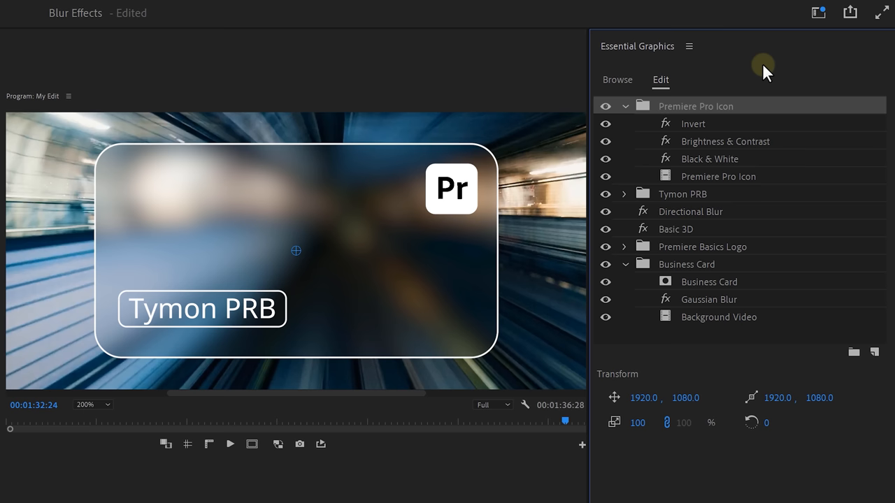
- Duplicate the Premiere Pro Icon group and give the copy a Gaussian Blur glow
right_click(750, 106)
left_click(773, 194)
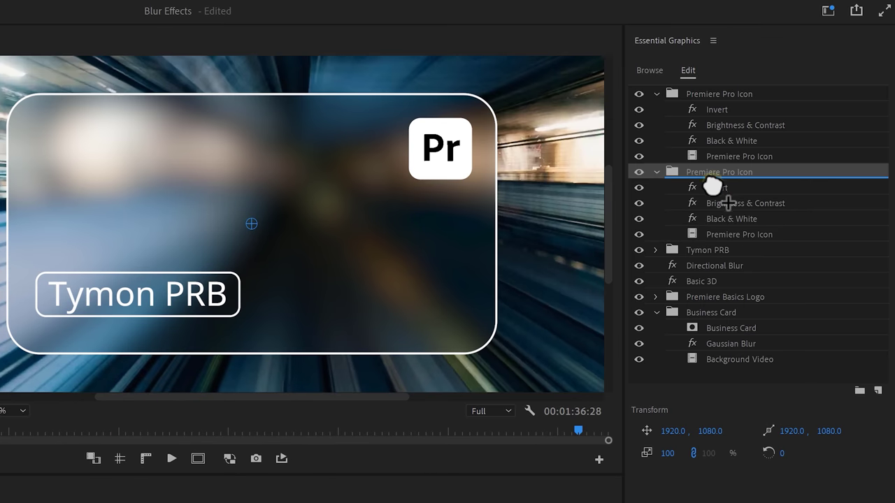
left_click_drag(712, 186, 712, 185)
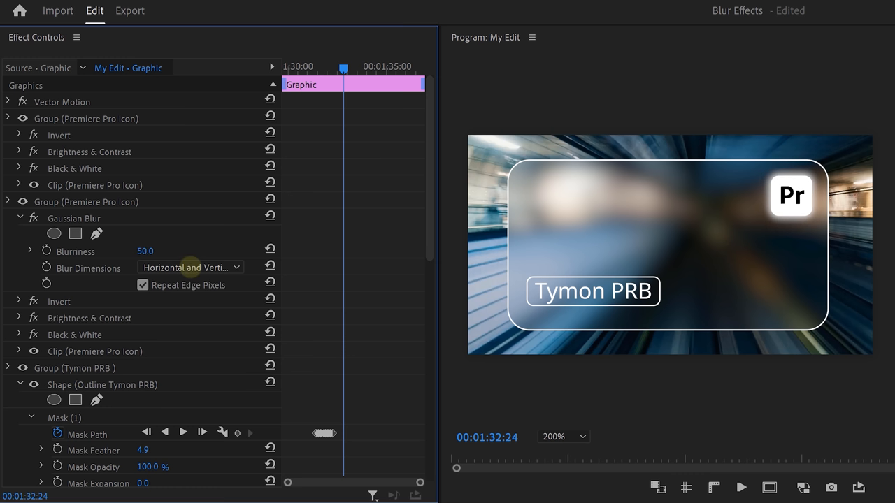
left_click(19, 351)
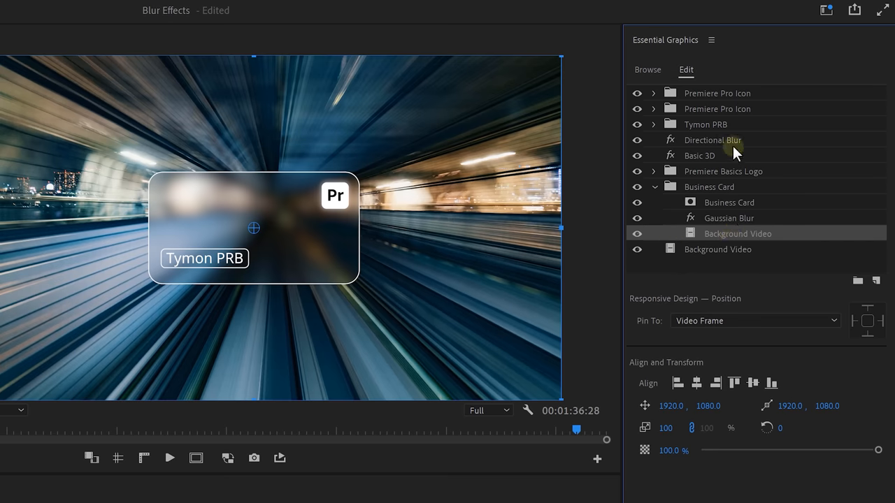
- Group the Premiere Pro Icon through nested Background Video layers into one card group
left_click(732, 94, "shift")
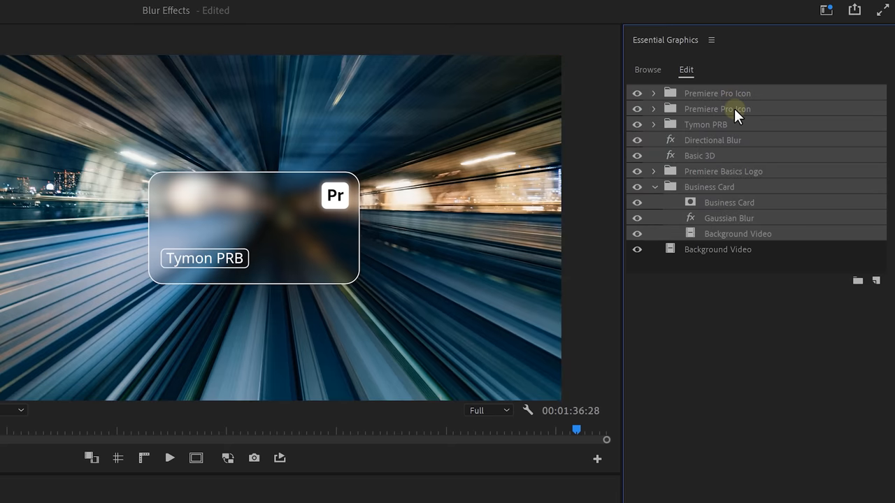